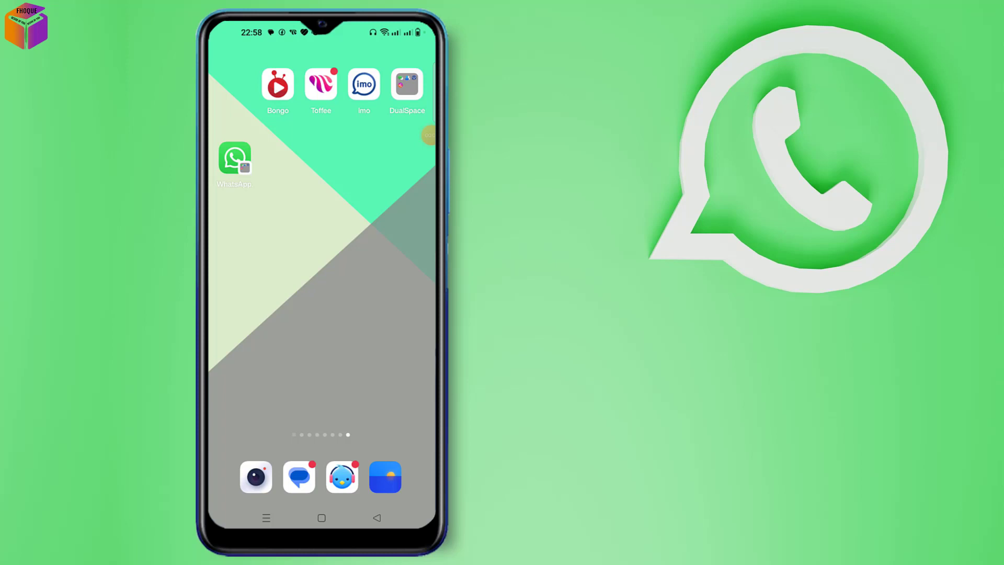
- Launch WhatsApp and go to Settings > Chats to reach theme, archive and backup options
{"action": "left_click", "coordinate": [235, 159]}
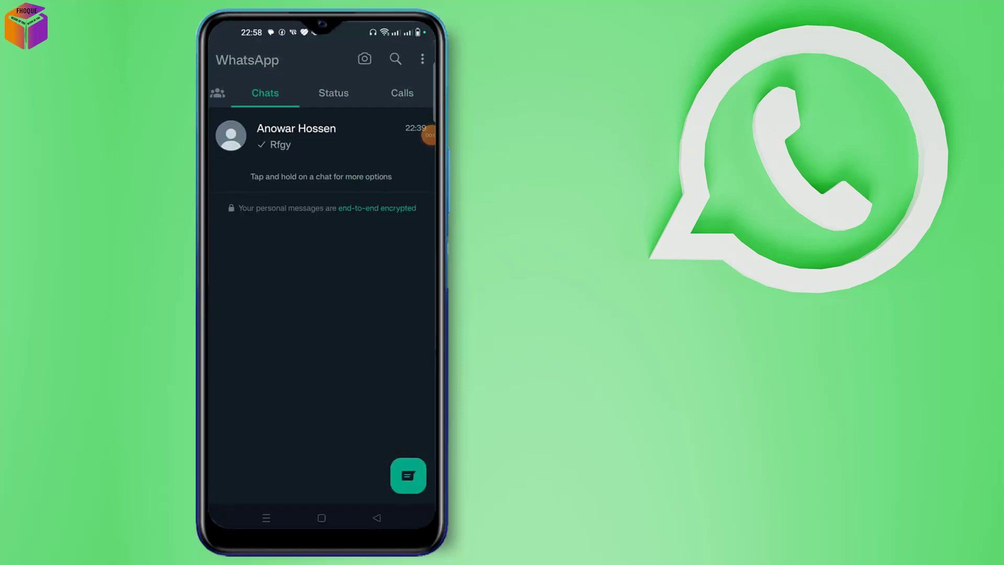
{"action": "left_click", "coordinate": [423, 59]}
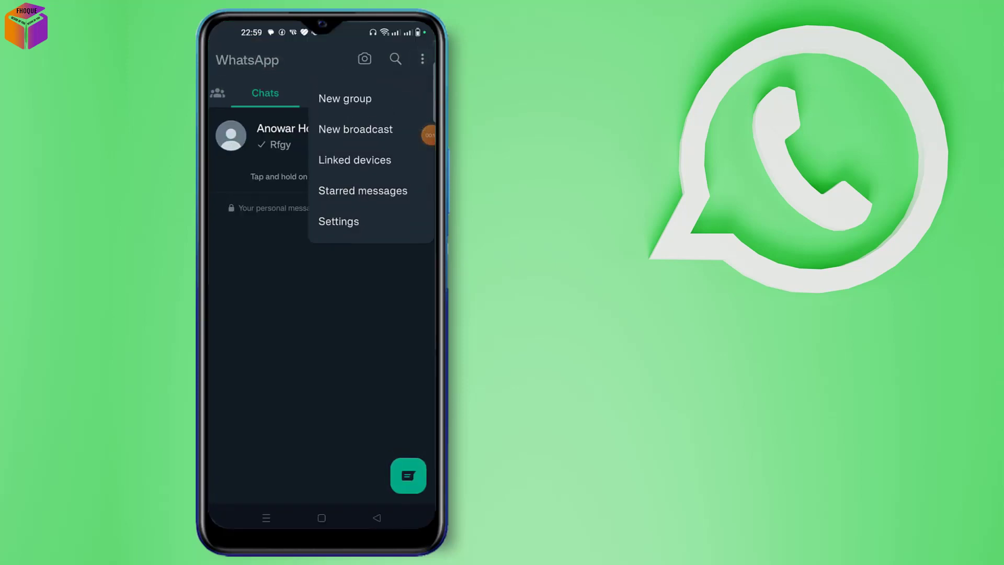
{"action": "left_click", "coordinate": [338, 222]}
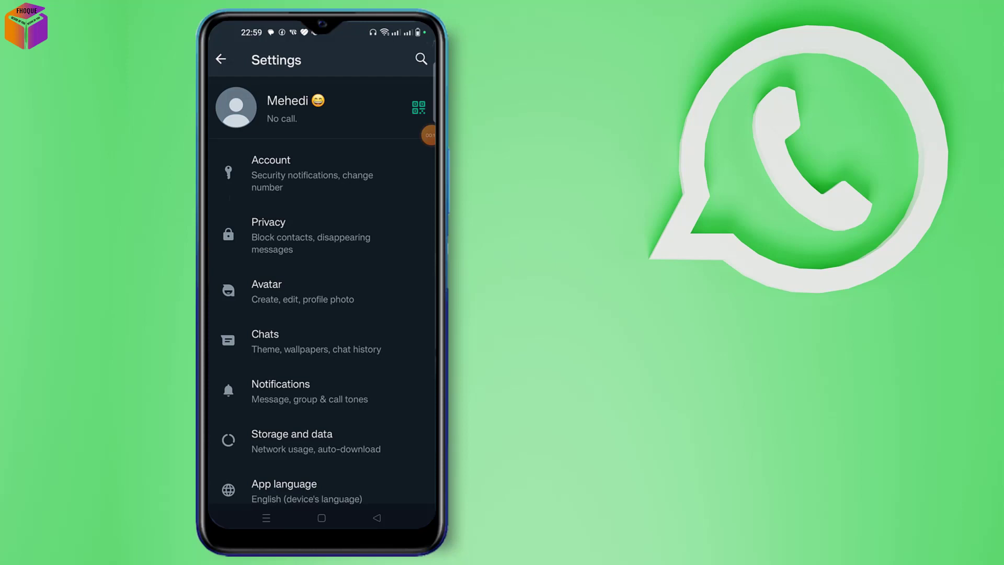
{"action": "scroll", "coordinate": [322, 314], "scroll_direction": "down", "scroll_amount": 3}
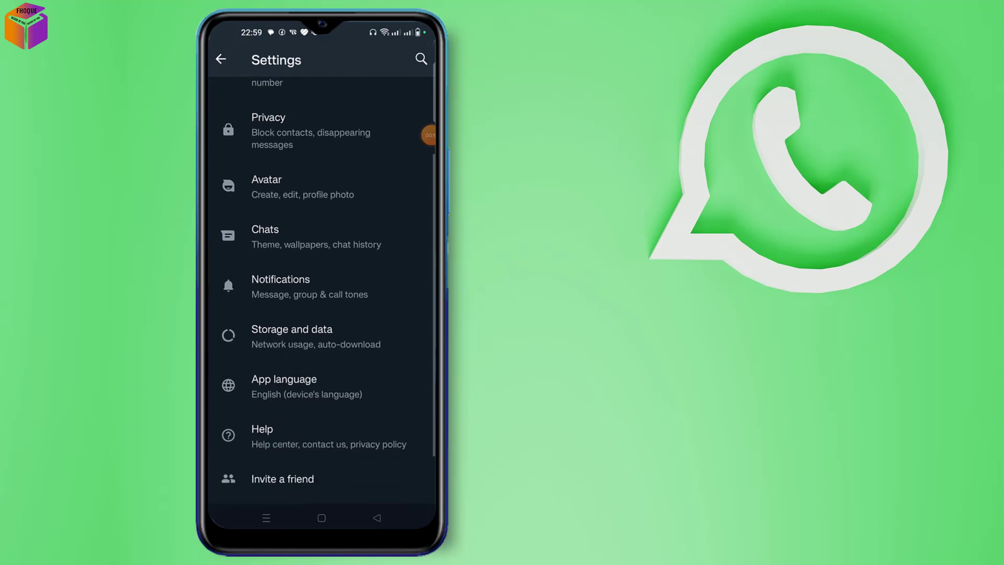
{"action": "left_click", "coordinate": [265, 232]}
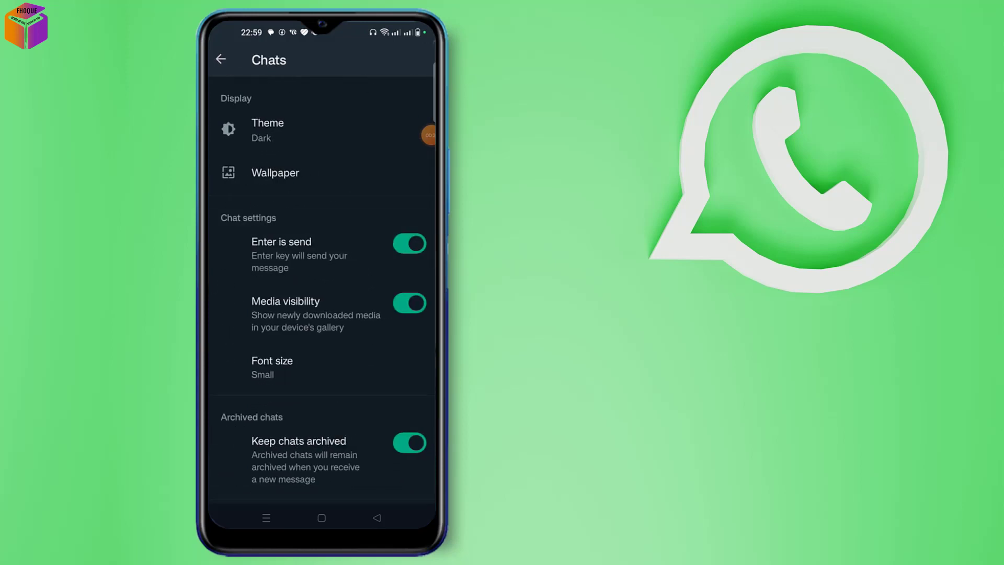
{"action": "scroll", "coordinate": [321, 314], "scroll_direction": "down", "scroll_amount": 3}
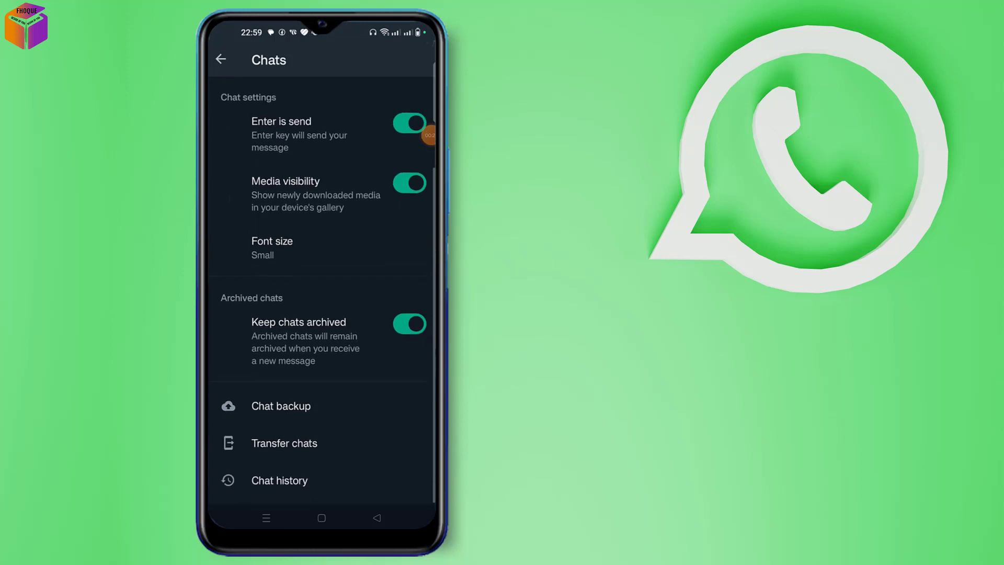
- Open Chat backup to view last backup times and the Google Drive settings
{"action": "left_click", "coordinate": [281, 406]}
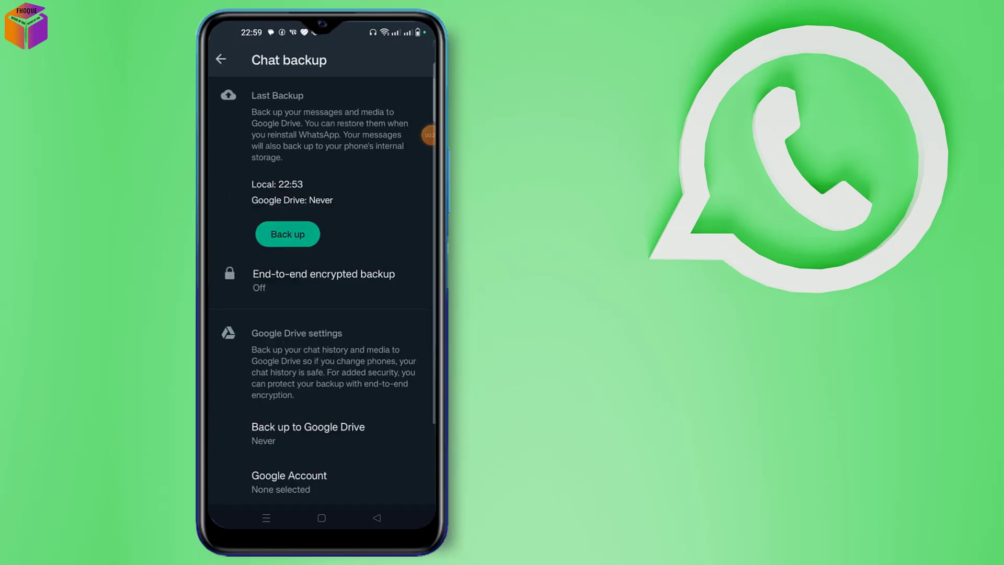
{"action": "scroll", "coordinate": [321, 314], "scroll_direction": "down", "scroll_amount": 2}
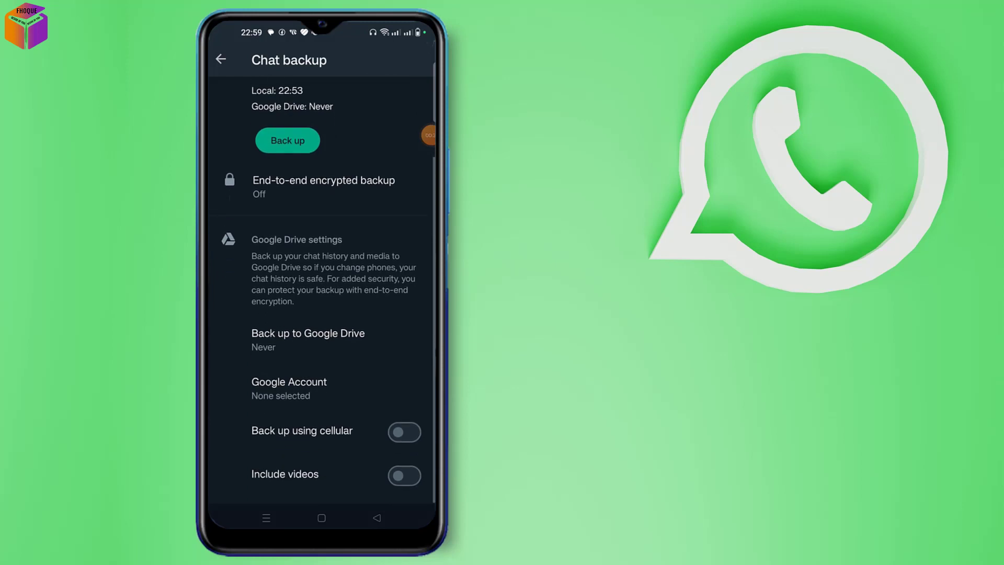
{"action": "left_click", "coordinate": [288, 386]}
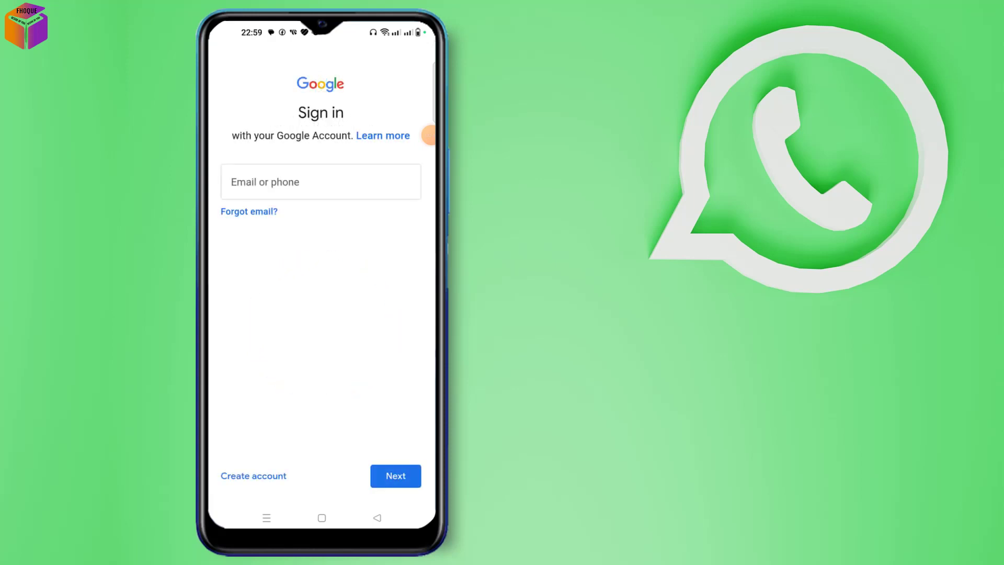
{"action": "key", "text": "Escape"}
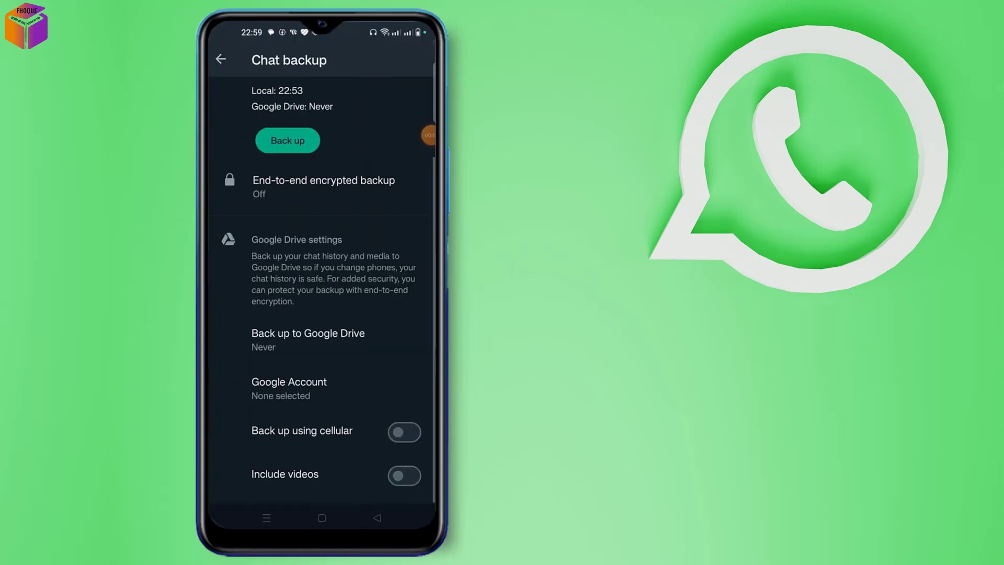